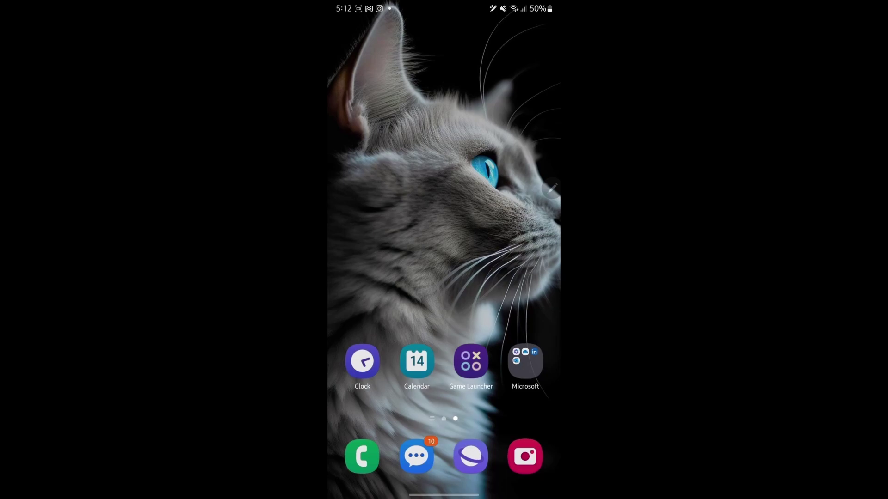
# Swipe up on the Android home screen to show all installed apps
pyautogui.moveTo(444, 416); pyautogui.dragTo(444, 209)
# Search Google Play for 'imagine ai', install Imagine: AI Art Generator, and open it
pyautogui.click(525, 87)
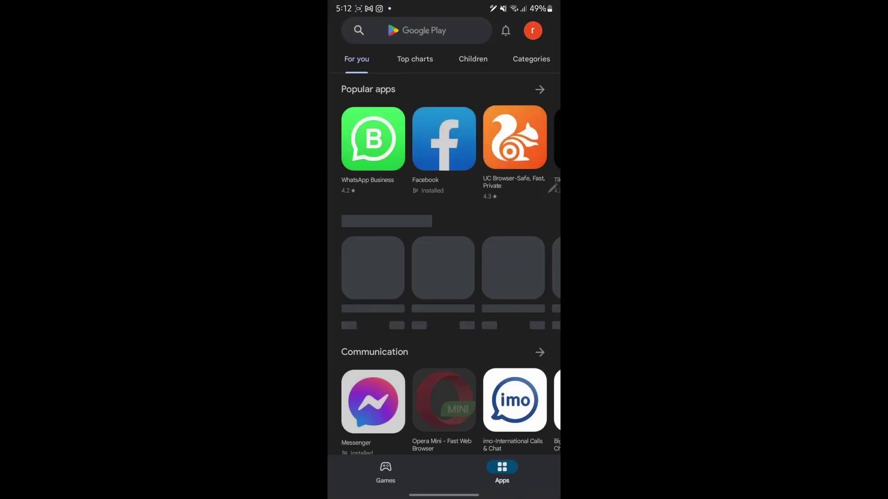
pyautogui.click(417, 30)
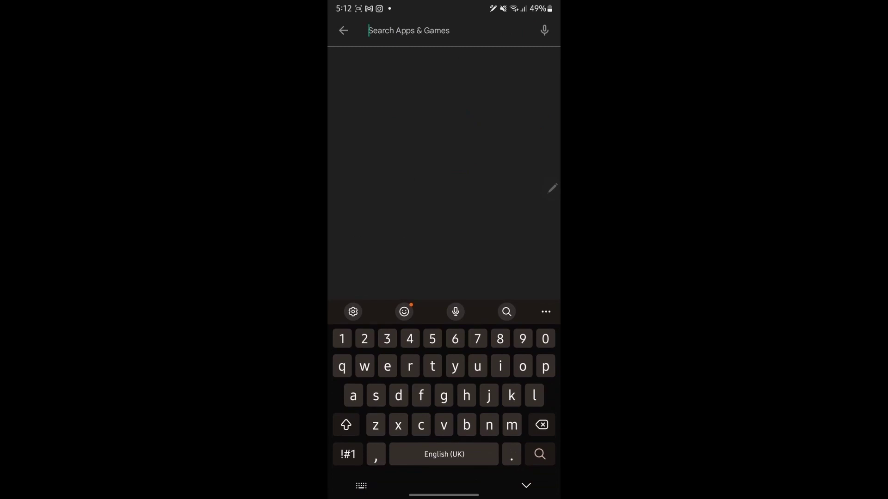
pyautogui.write('im')
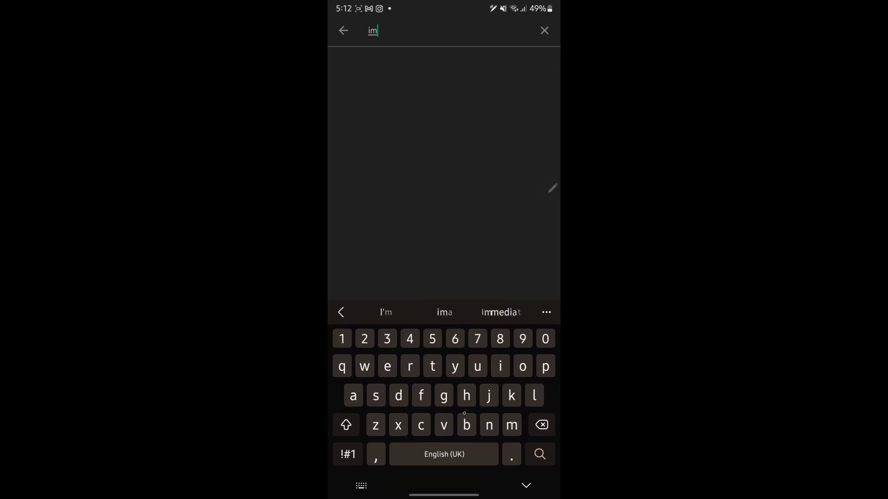
pyautogui.write('g')
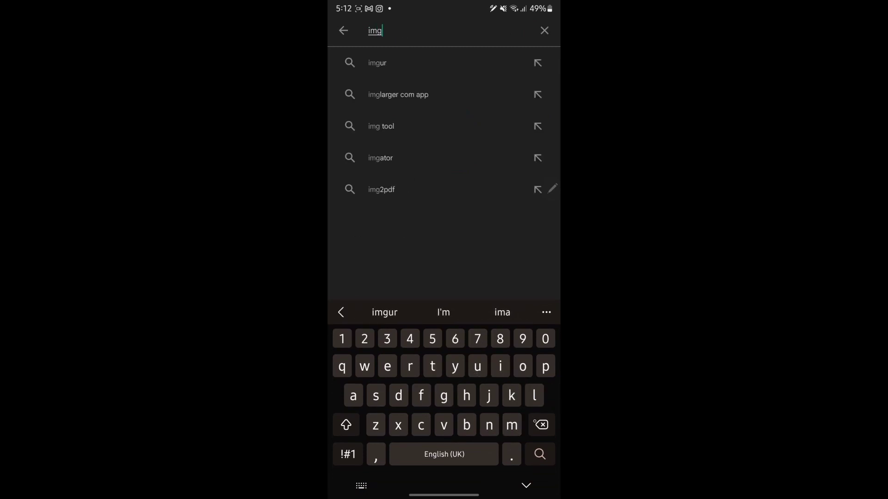
pyautogui.press('BackSpace')
pyautogui.write('a')
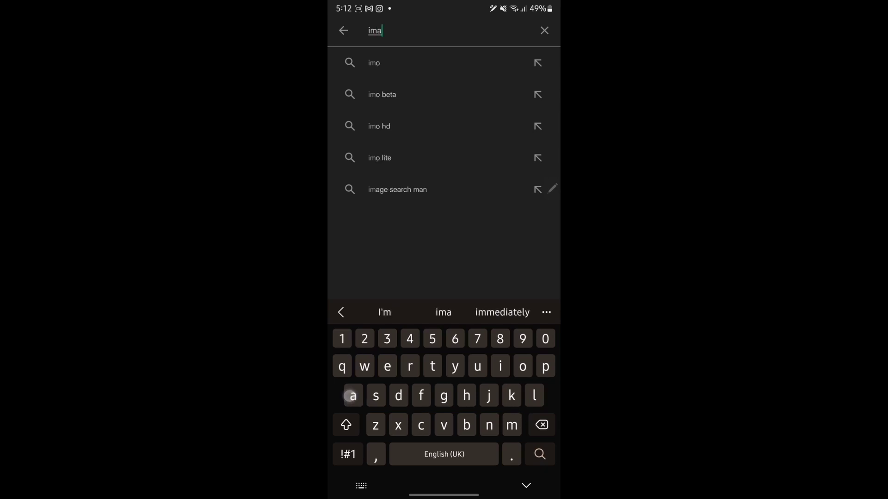
pyautogui.write('gine')
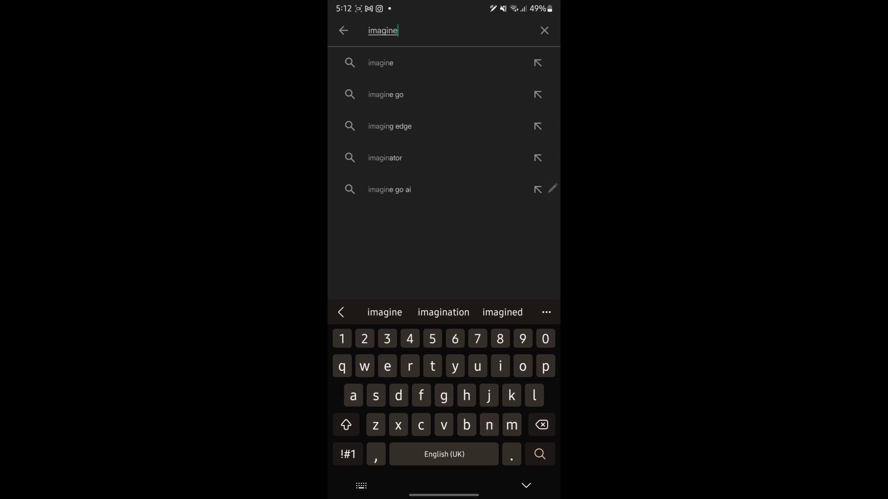
pyautogui.write(' a')
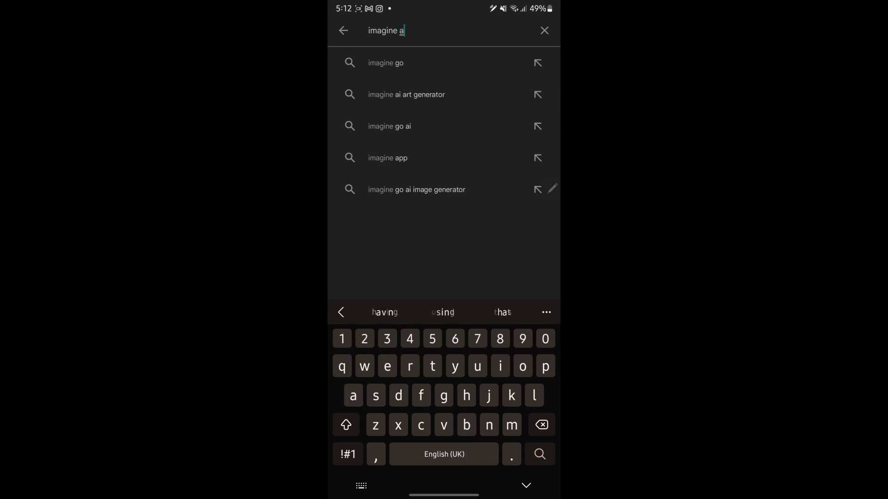
pyautogui.write('i')
pyautogui.press('Return')
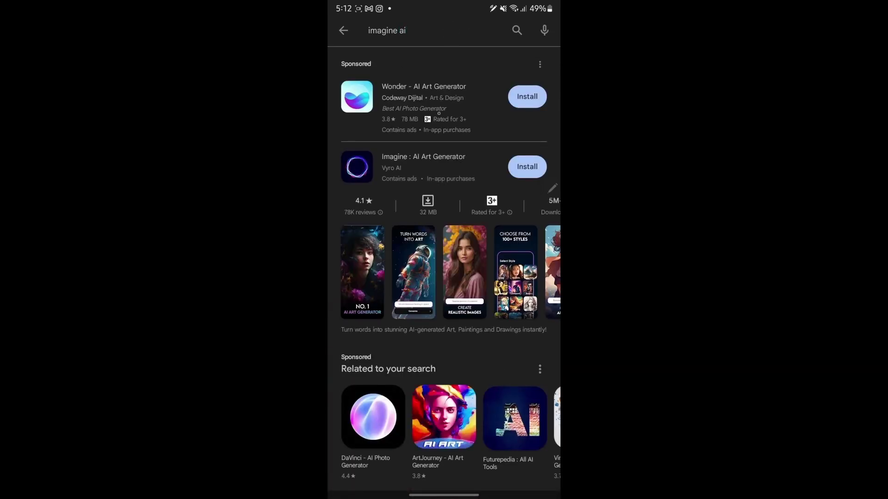
pyautogui.moveTo(376, 139)
pyautogui.mouseDown()
pyautogui.moveTo(377, 153)
pyautogui.moveTo(467, 156)
pyautogui.moveTo(392, 171)
pyautogui.mouseUp()
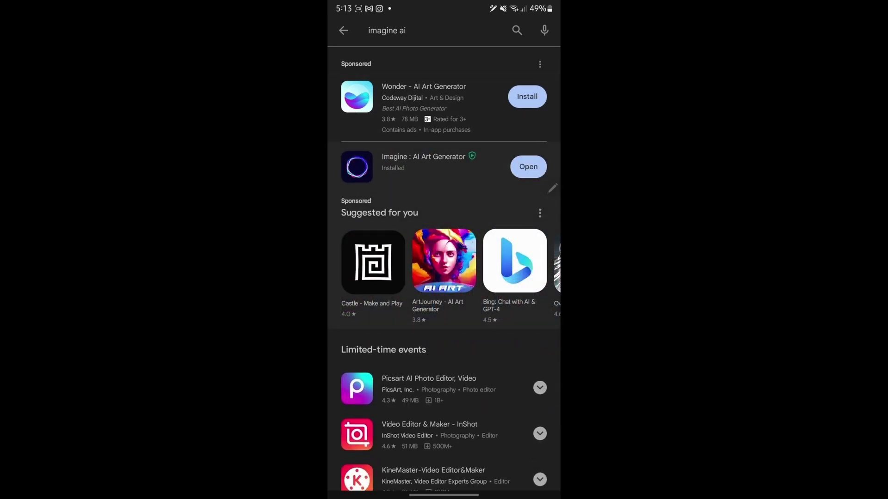
pyautogui.click(529, 167)
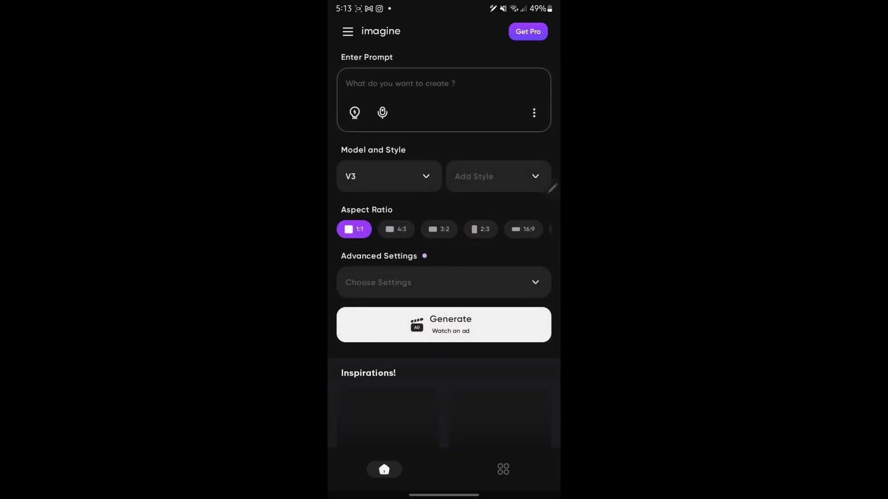
# Accept the privacy terms, check the Weekly and Lifetime plan prices, then close the Pro offer
pyautogui.click(460, 174)
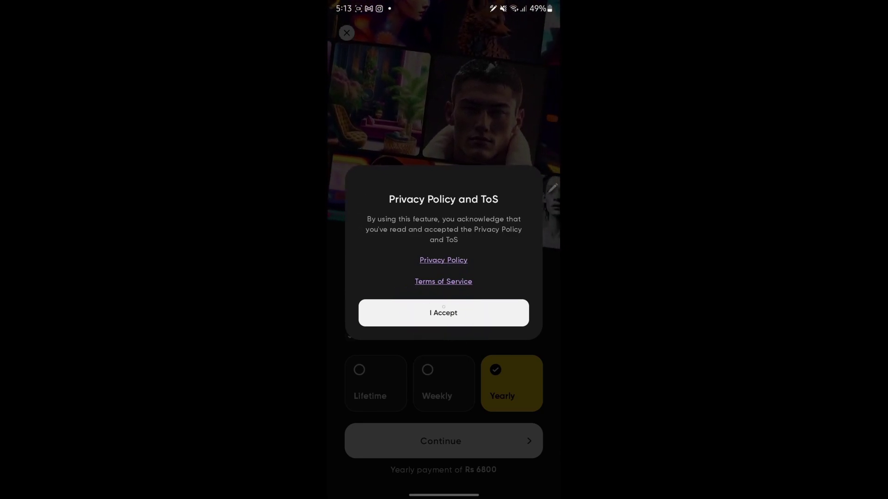
pyautogui.click(443, 306)
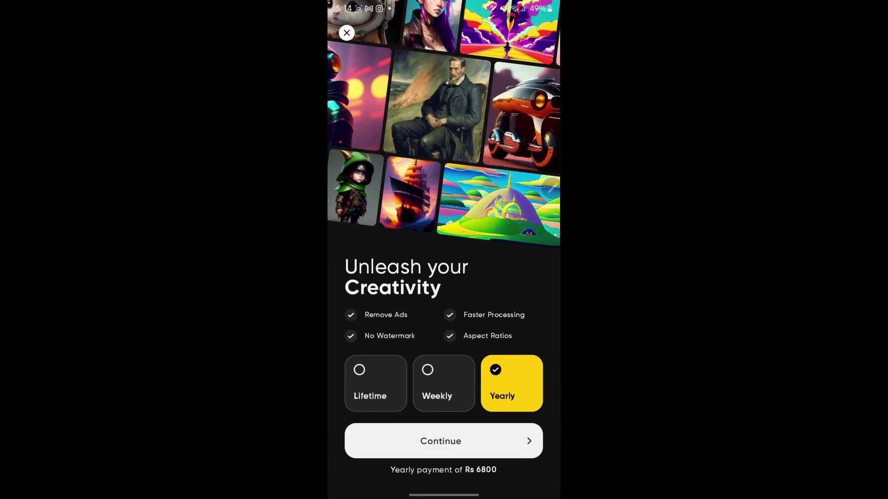
pyautogui.click(440, 390)
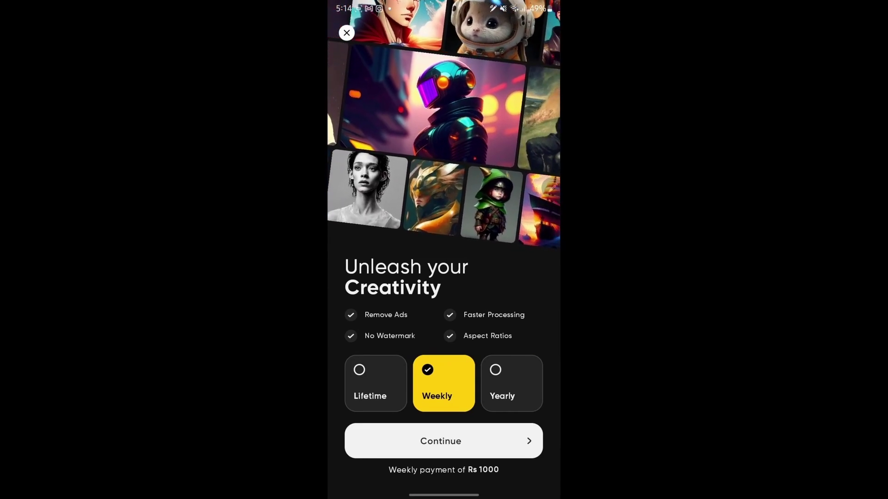
pyautogui.click(376, 384)
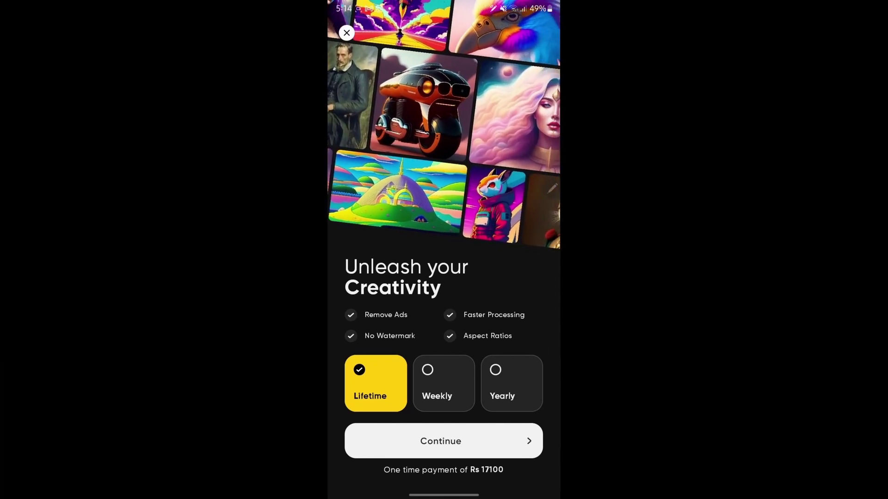
pyautogui.click(346, 32)
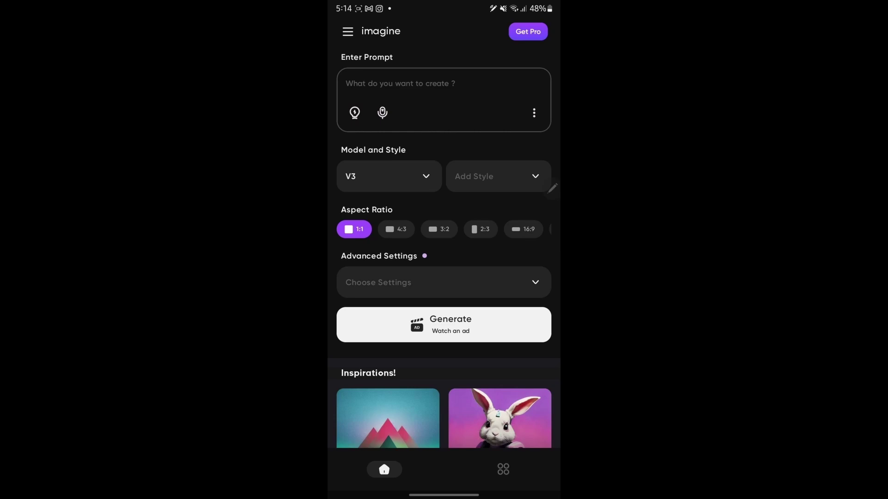
pyautogui.moveTo(375, 73)
pyautogui.mouseDown()
pyautogui.moveTo(476, 89)
pyautogui.moveTo(345, 77)
pyautogui.mouseUp()
pyautogui.moveTo(367, 156)
pyautogui.mouseDown()
pyautogui.moveTo(448, 173)
pyautogui.moveTo(353, 178)
pyautogui.mouseUp()
pyautogui.moveTo(455, 166)
pyautogui.mouseDown()
pyautogui.moveTo(460, 201)
pyautogui.moveTo(444, 179)
pyautogui.mouseUp()
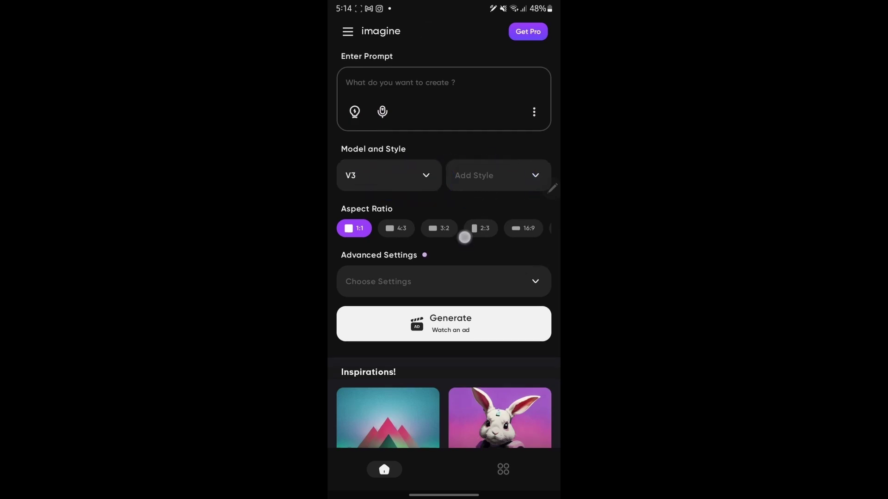
pyautogui.scroll(-2, 464, 236)
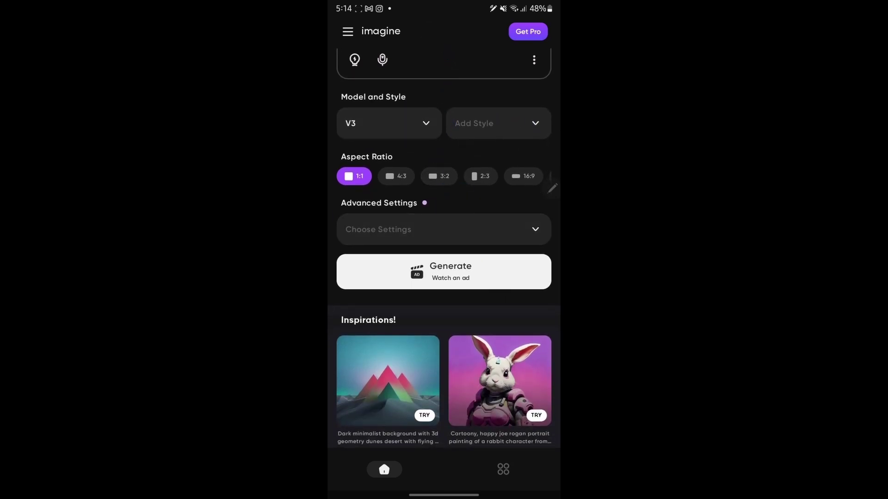
pyautogui.moveTo(379, 163)
pyautogui.mouseDown()
pyautogui.moveTo(365, 148)
pyautogui.moveTo(347, 152)
pyautogui.moveTo(416, 159)
pyautogui.mouseUp()
pyautogui.moveTo(444, 494); pyautogui.dragTo(457, 259)
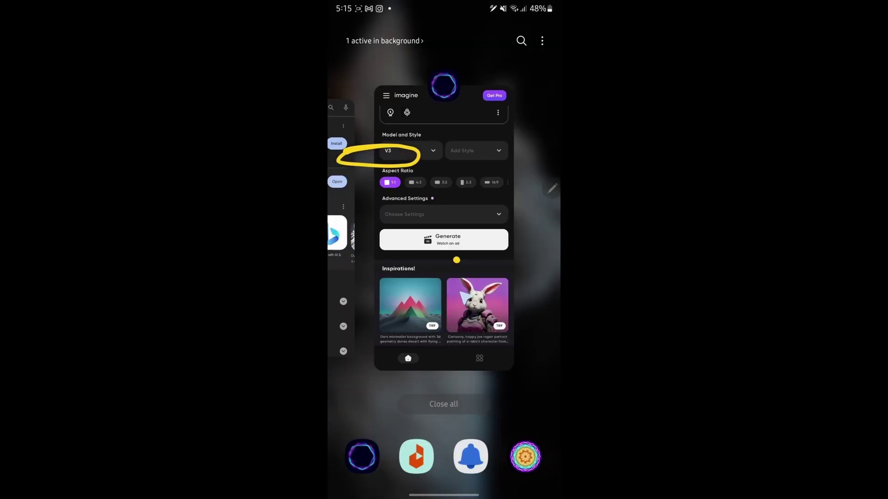
pyautogui.click(456, 261)
pyautogui.moveTo(492, 284); pyautogui.dragTo(518, 197)
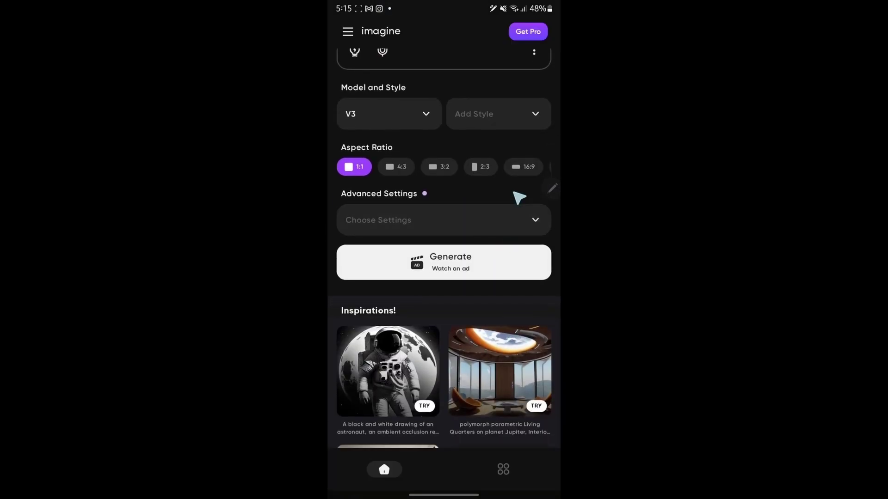
pyautogui.moveTo(512, 291); pyautogui.dragTo(512, 250)
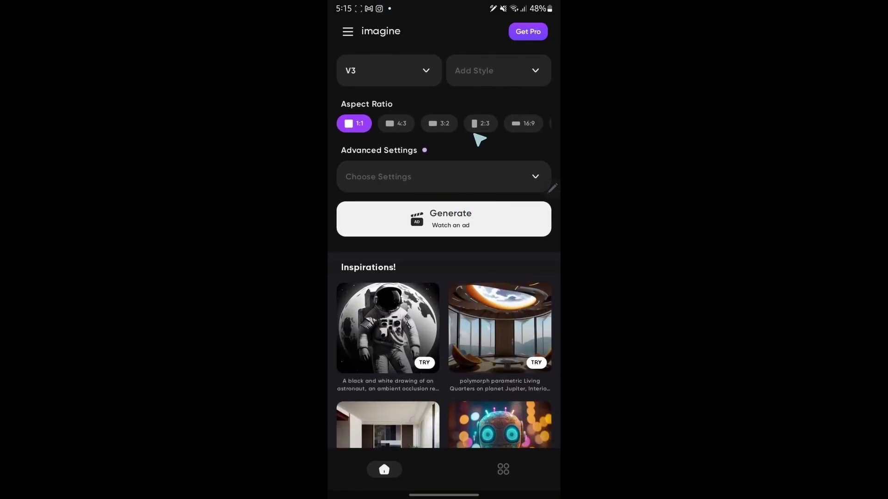
pyautogui.scroll(1, 486, 140)
pyautogui.moveTo(490, 140); pyautogui.dragTo(512, 301)
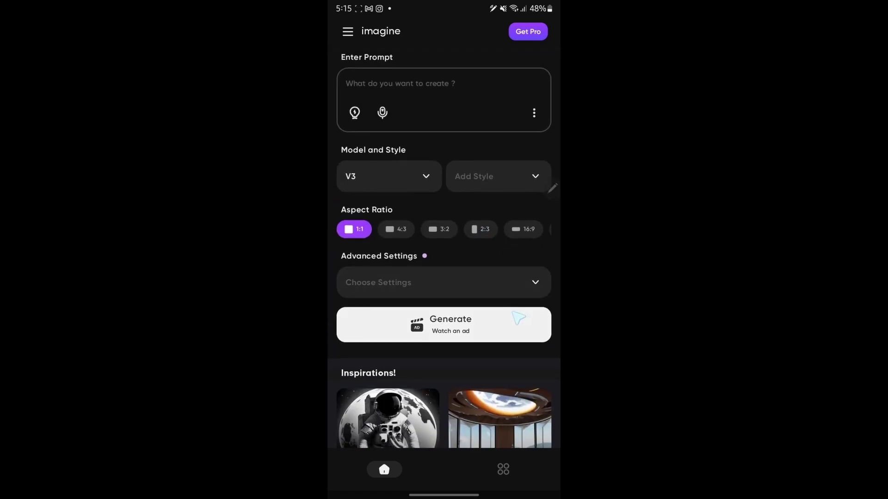
pyautogui.moveTo(431, 284); pyautogui.dragTo(453, 178)
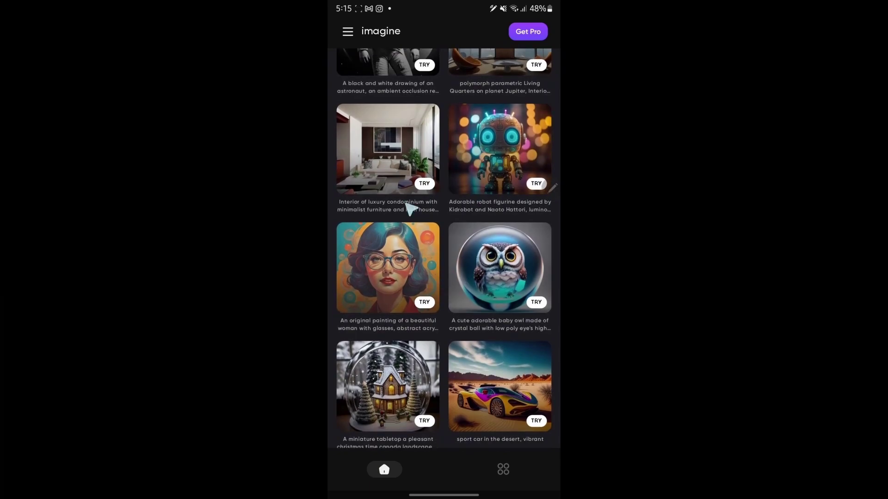
pyautogui.scroll(-3, 423, 222)
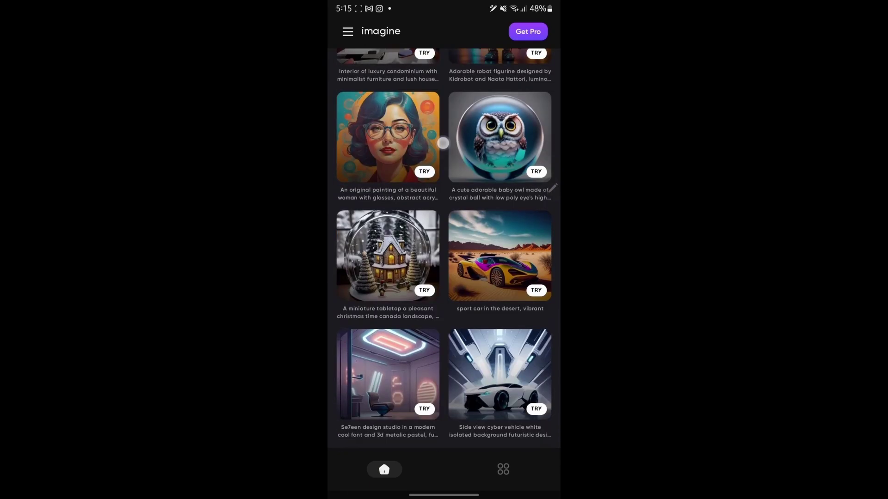
pyautogui.scroll(-3, 461, 180)
pyautogui.scroll(-3, 462, 182)
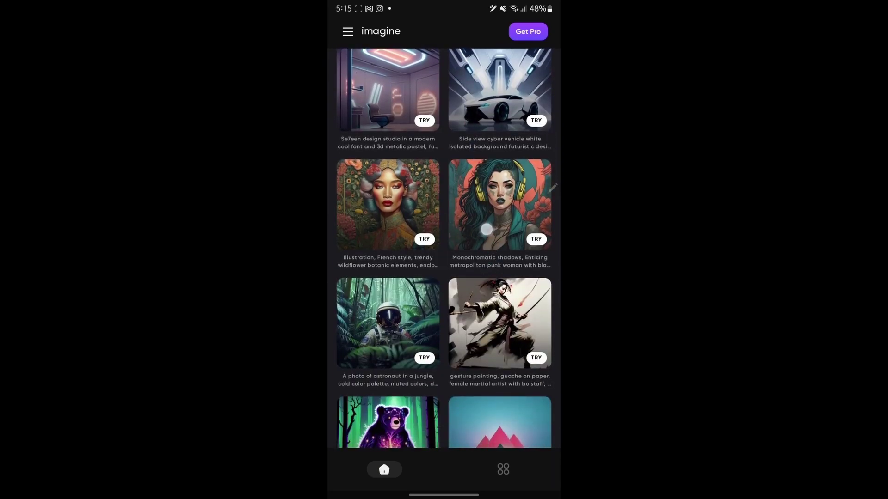
pyautogui.scroll(-3, 486, 167)
pyautogui.scroll(2, 479, 180)
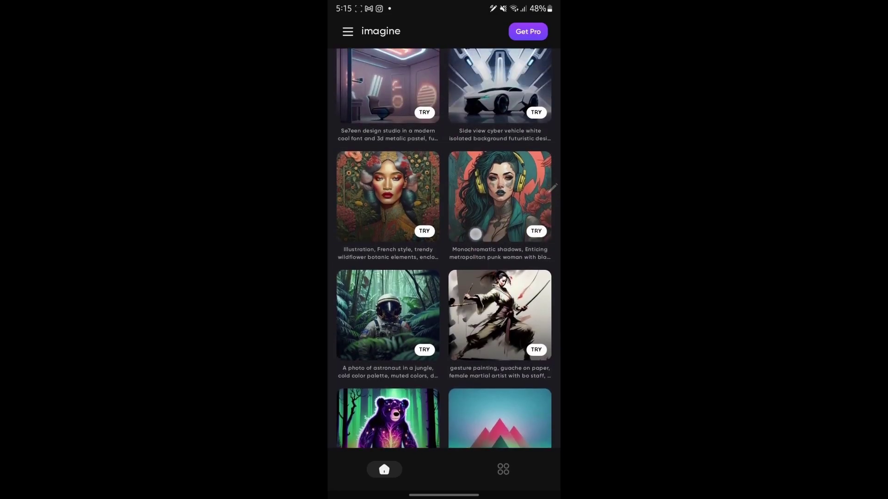
pyautogui.scroll(-1, 477, 105)
pyautogui.scroll(2, 424, 201)
# Load the futuristic Se7een design-studio inspiration's description into the prompt editor
pyautogui.click(420, 191)
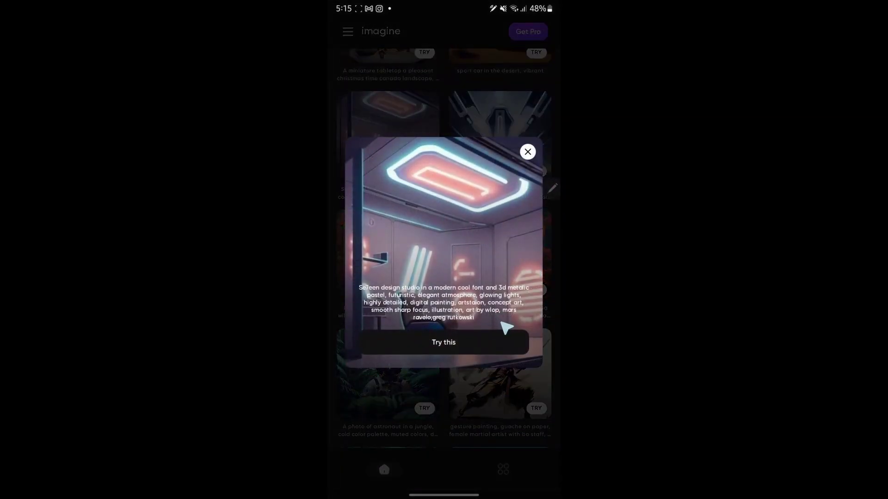
pyautogui.click(446, 344)
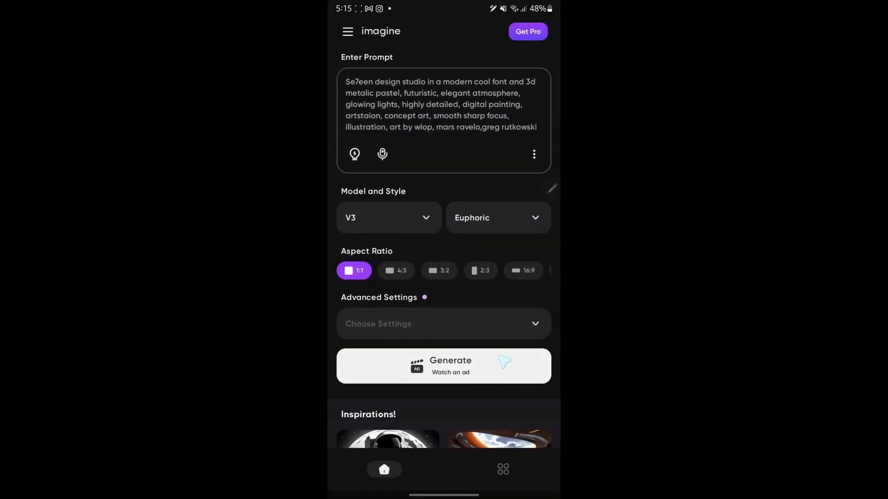
pyautogui.click(458, 39)
pyautogui.moveTo(373, 82)
pyautogui.mouseDown()
pyautogui.moveTo(361, 70)
pyautogui.moveTo(533, 113)
pyautogui.moveTo(382, 153)
pyautogui.moveTo(343, 124)
pyautogui.mouseUp()
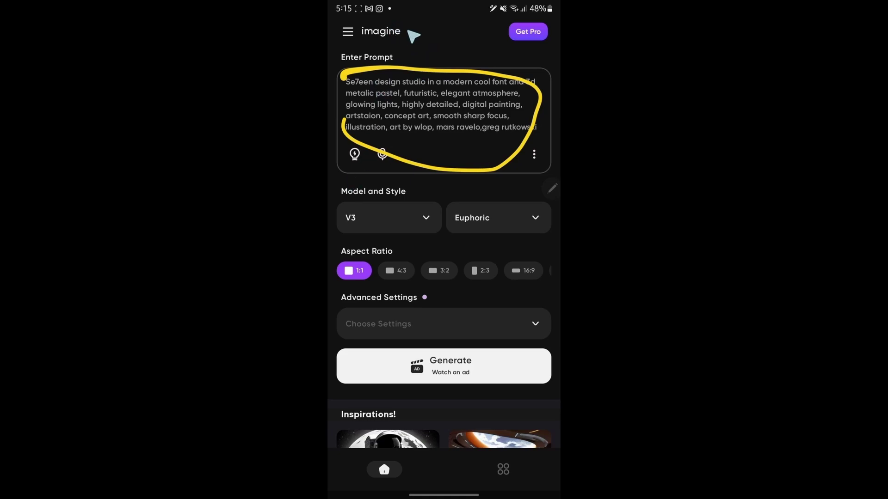
pyautogui.click(444, 34)
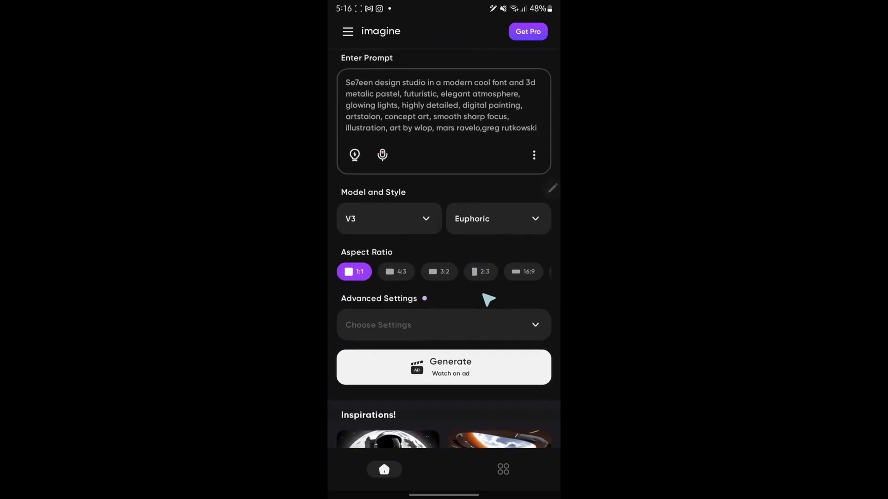
pyautogui.scroll(-3, 480, 210)
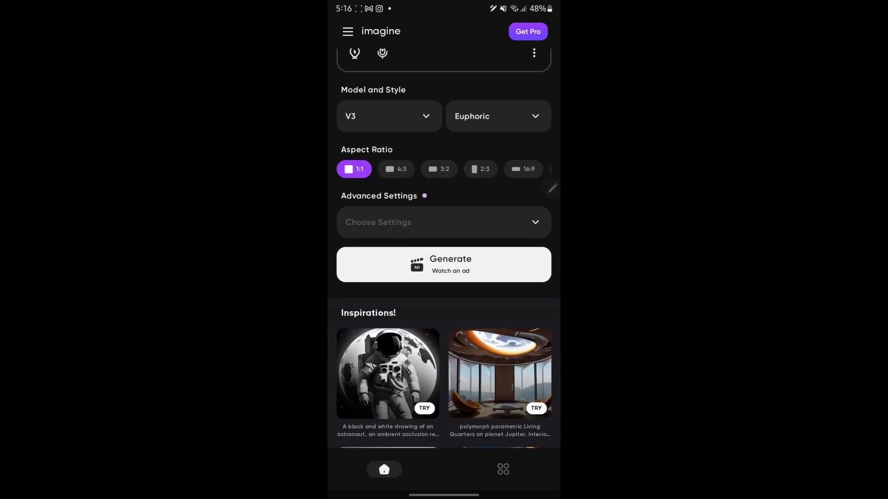
# Generate the metallic Se7een studio logo image, watching an ad first
pyautogui.moveTo(406, 254); pyautogui.dragTo(416, 250)
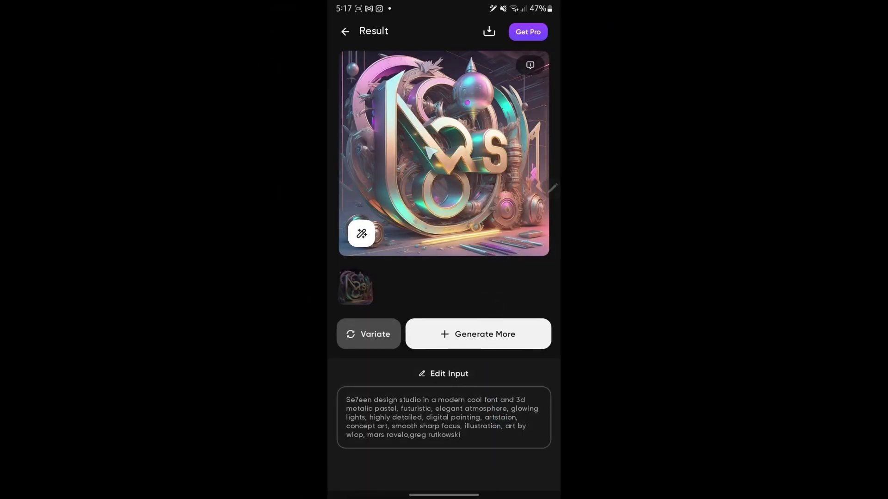
pyautogui.click(444, 333)
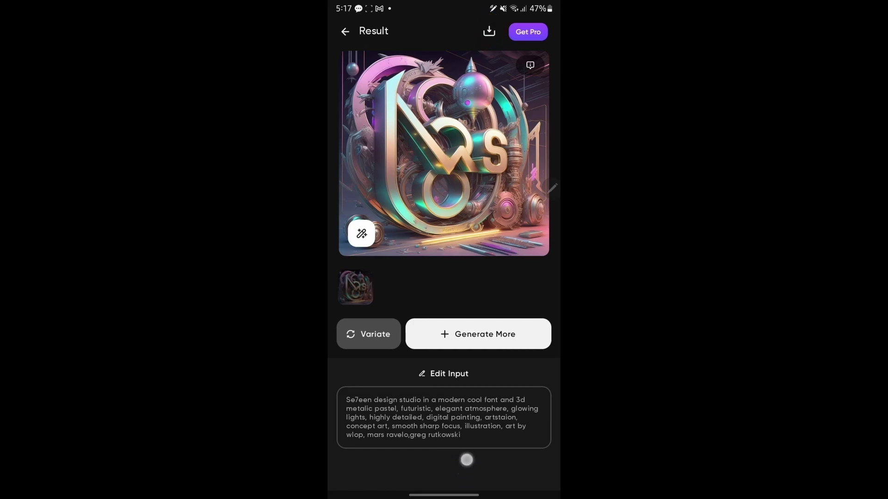
# Download the Se7een logo image and try Remove Watermark, which brings up the Pro offer
pyautogui.click(489, 31)
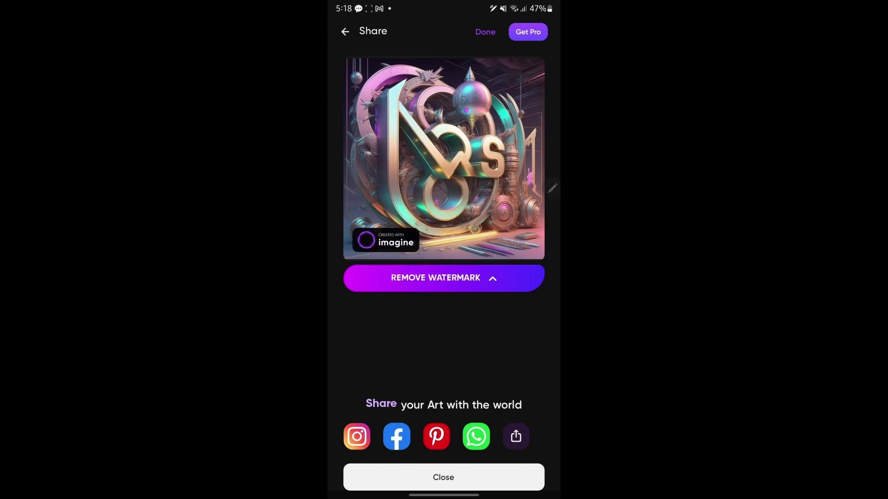
pyautogui.click(472, 276)
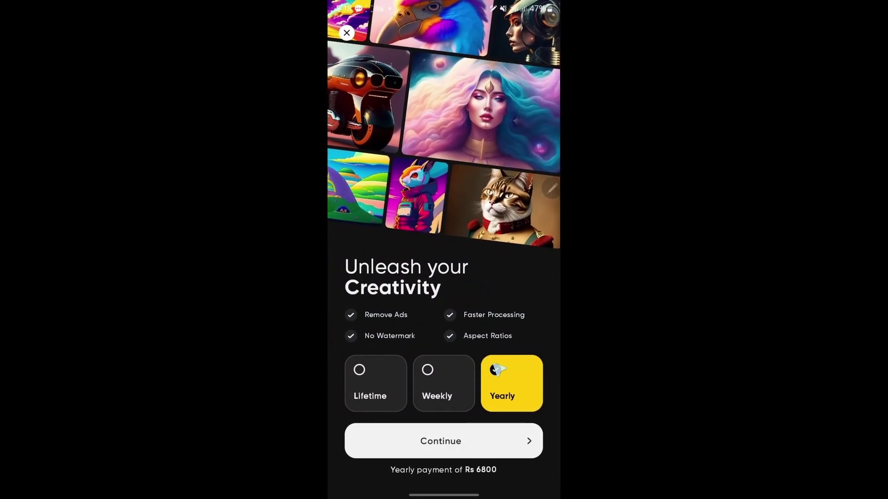
# Close the Pro offer, discard the Se7een logo result, and go to the Toolbox
pyautogui.click(346, 32)
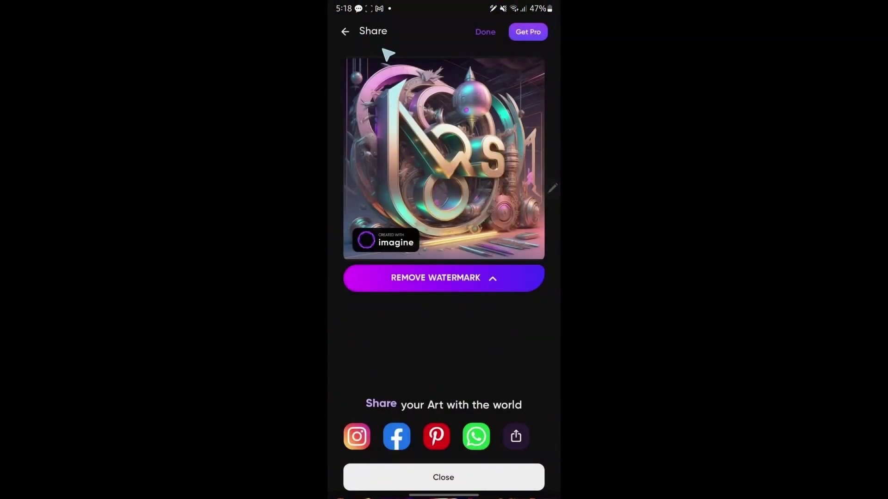
pyautogui.click(346, 31)
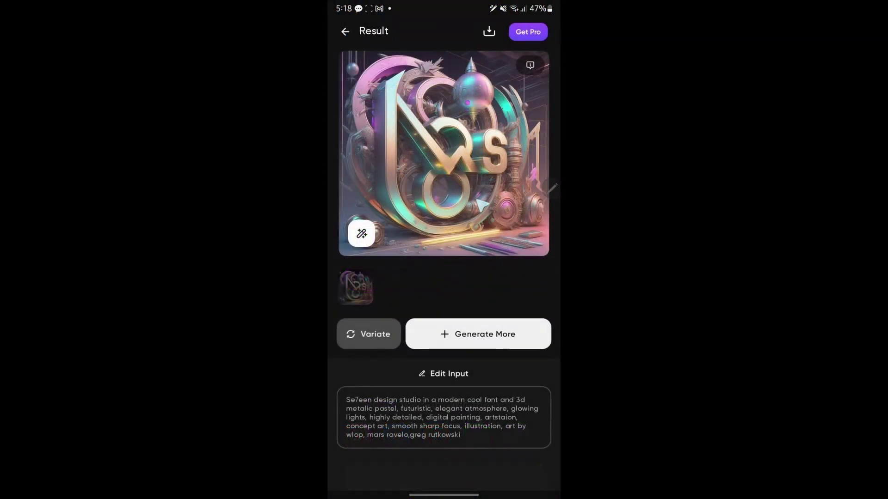
pyautogui.click(346, 32)
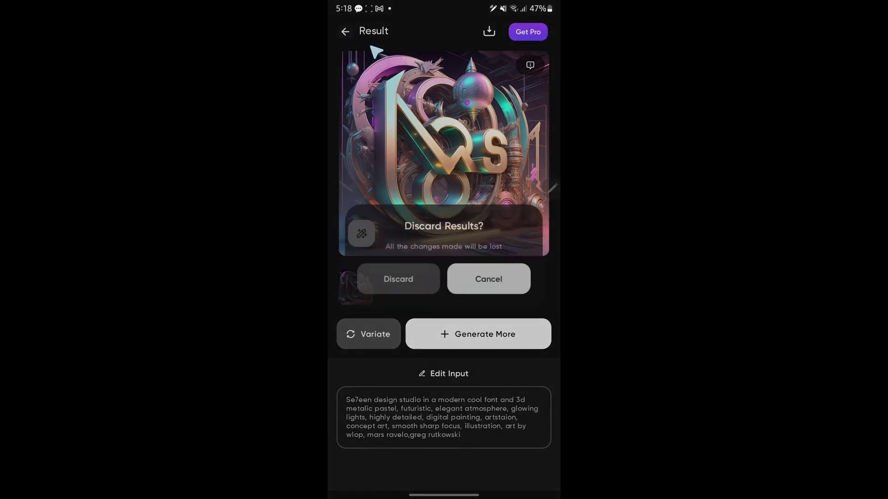
pyautogui.click(423, 279)
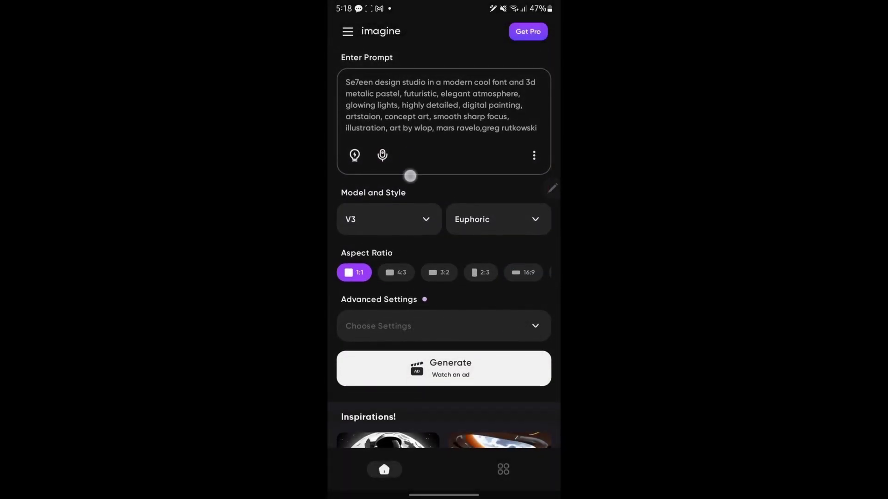
pyautogui.scroll(-5, 445, 174)
pyautogui.scroll(-10, 466, 175)
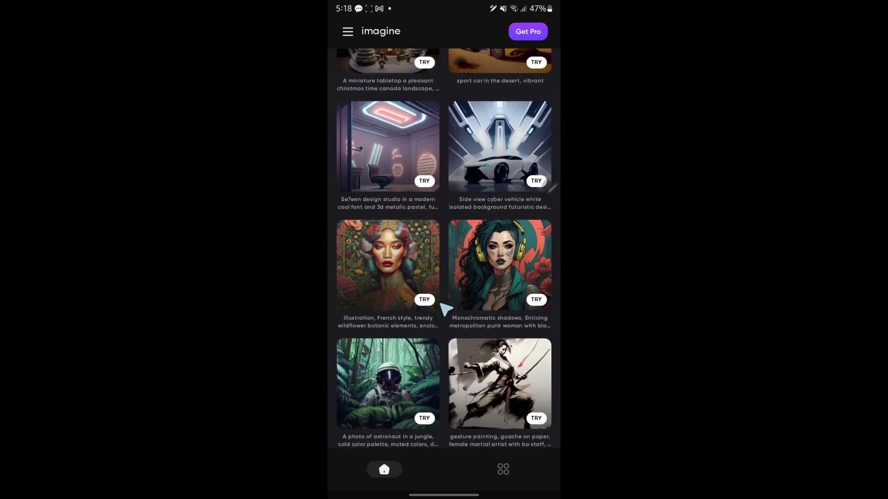
pyautogui.scroll(-5, 466, 175)
pyautogui.scroll(3, 486, 277)
pyautogui.scroll(10, 502, 417)
pyautogui.click(502, 468)
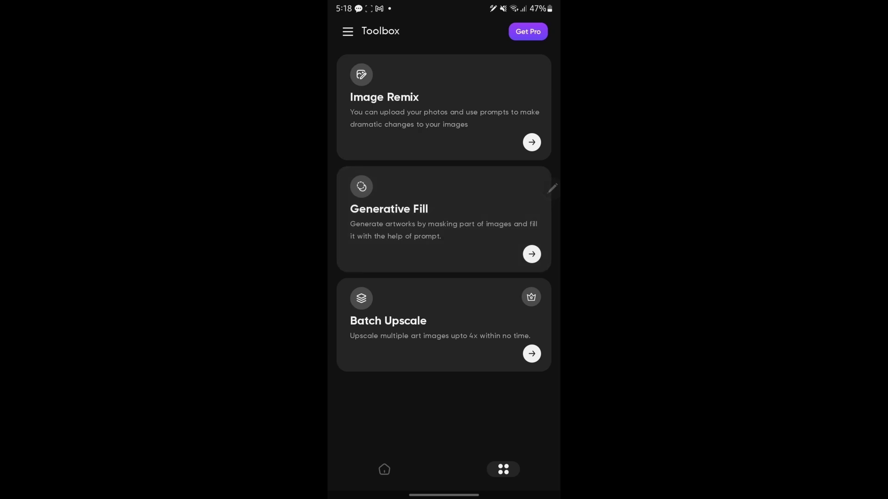
# Start Image Remix with a photo and select the carried-over design-studio prompt text
pyautogui.click(442, 100)
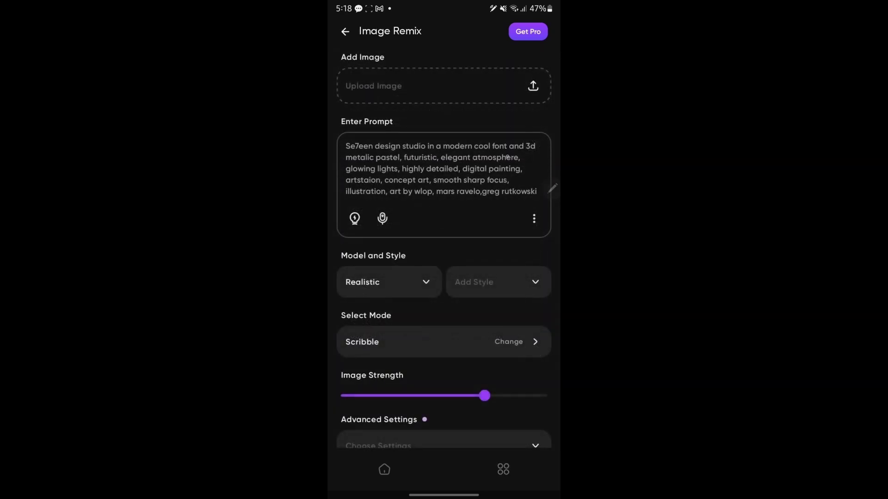
pyautogui.scroll(-3, 495, 199)
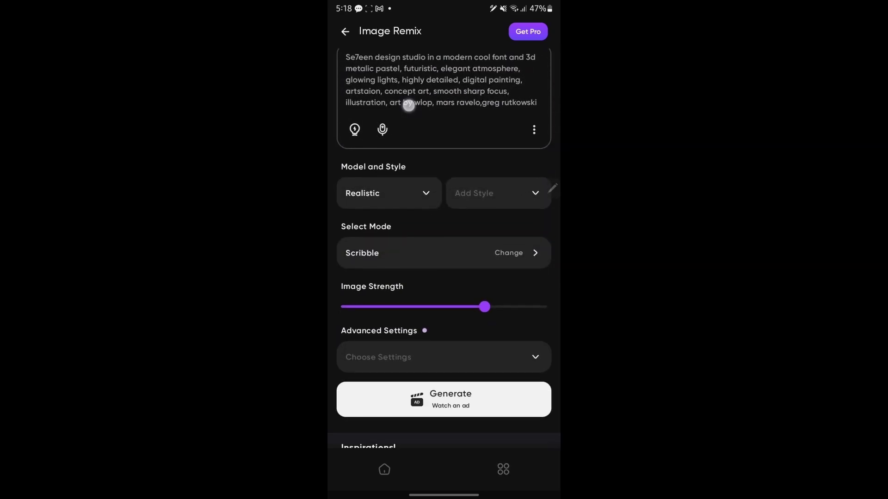
pyautogui.scroll(3, 409, 103)
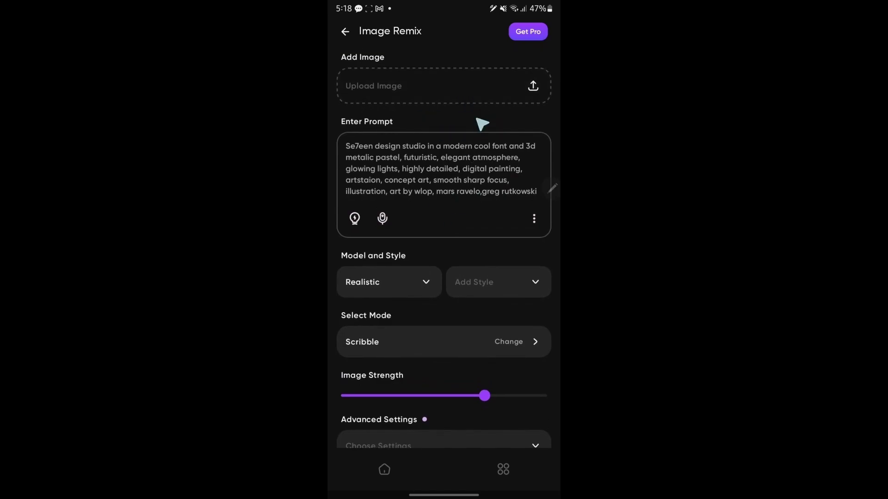
pyautogui.click(496, 94)
pyautogui.click(517, 191)
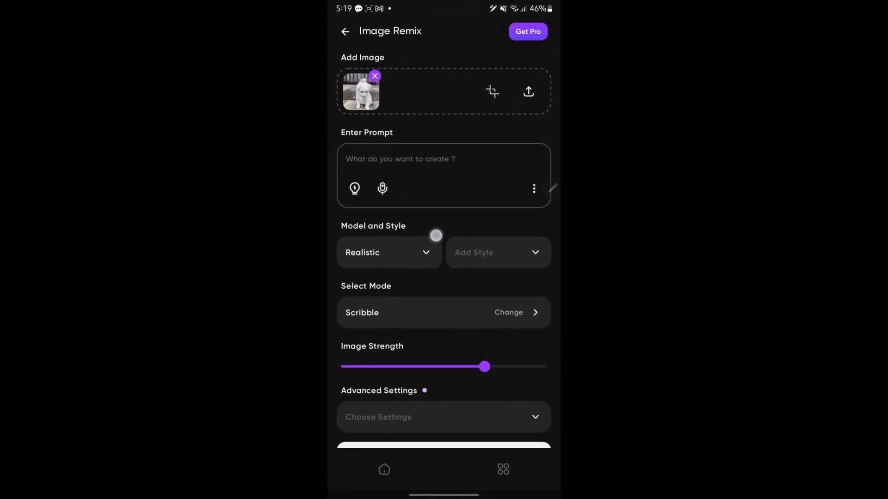
pyautogui.scroll(-2, 436, 235)
pyautogui.scroll(2, 416, 208)
# Handwrite 'dog on a chair' as the remix prompt, fixing the last word, then open Select Model
pyautogui.click(416, 162)
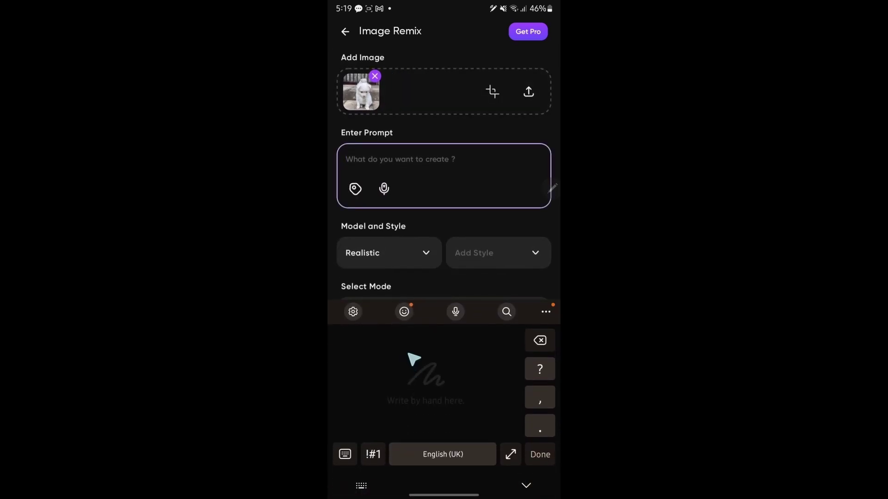
pyautogui.moveTo(414, 381)
pyautogui.mouseDown()
pyautogui.moveTo(421, 393)
pyautogui.moveTo(430, 380)
pyautogui.moveTo(431, 406)
pyautogui.mouseUp()
pyautogui.write('dog on char')
pyautogui.moveTo(466, 373); pyautogui.dragTo(486, 383)
pyautogui.moveTo(404, 393)
pyautogui.mouseDown()
pyautogui.moveTo(401, 410)
pyautogui.moveTo(452, 377)
pyautogui.moveTo(468, 392)
pyautogui.mouseUp()
pyautogui.click(464, 377)
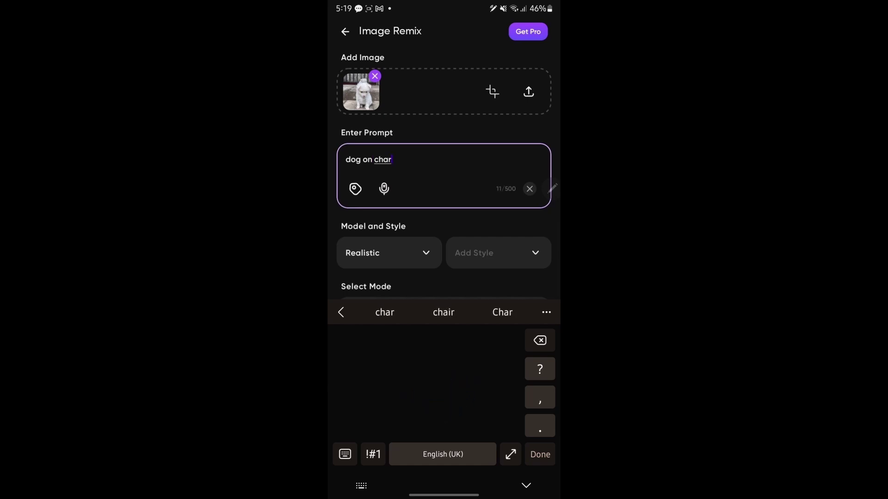
pyautogui.click(550, 341)
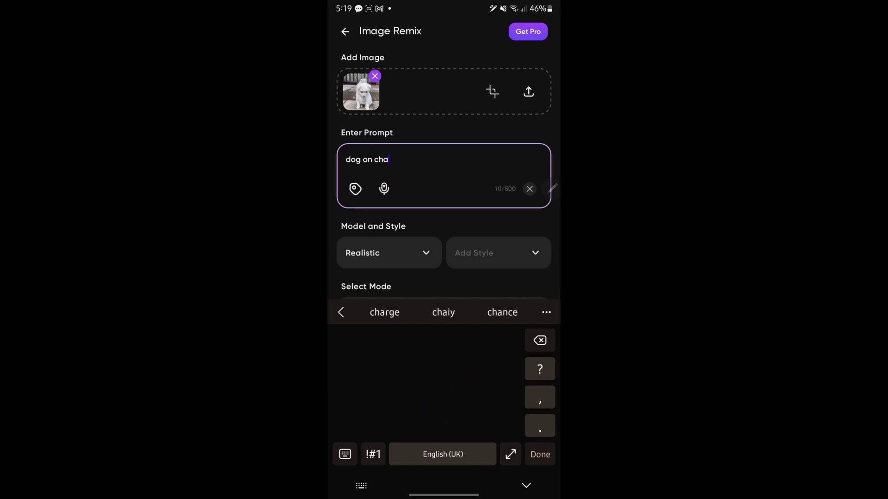
pyautogui.click(539, 341)
pyautogui.click(539, 340)
pyautogui.moveTo(411, 383)
pyautogui.mouseDown()
pyautogui.moveTo(393, 388)
pyautogui.moveTo(412, 377)
pyautogui.moveTo(409, 389)
pyautogui.moveTo(448, 386)
pyautogui.moveTo(455, 371)
pyautogui.mouseUp()
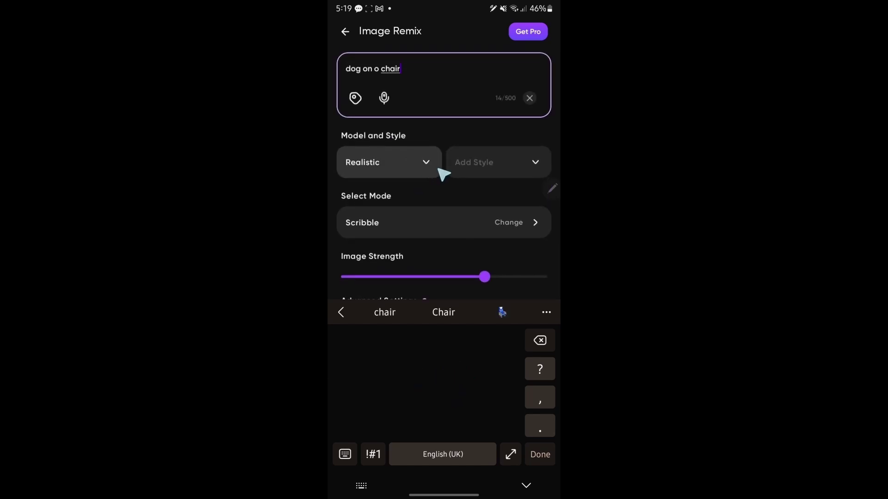
pyautogui.click(437, 167)
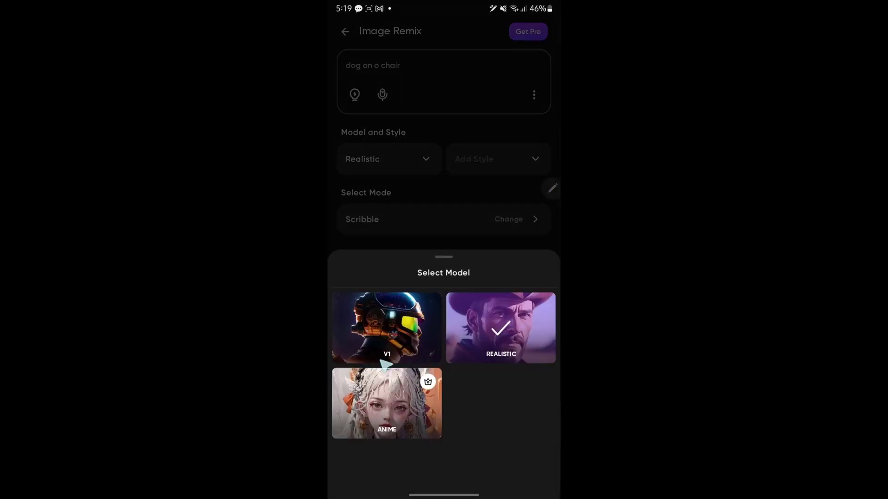
# Try the Anime model, dismiss its Pro offer, and keep the Realistic model
pyautogui.click(420, 415)
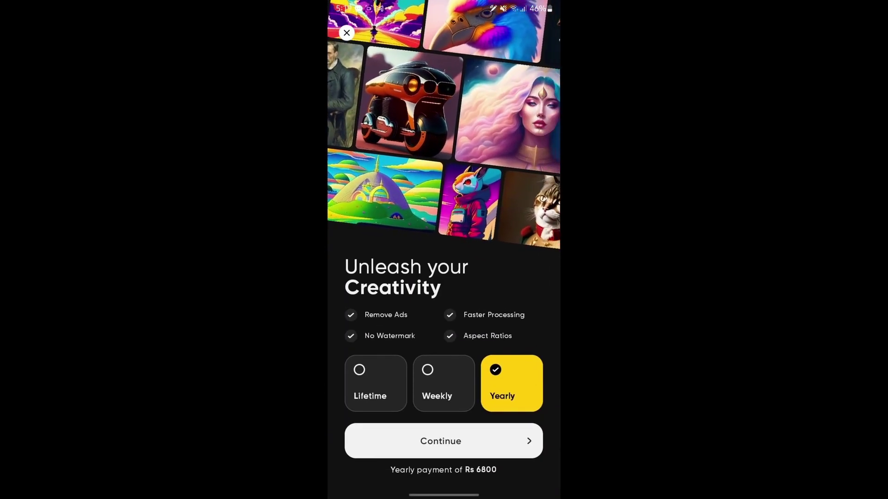
pyautogui.click(346, 33)
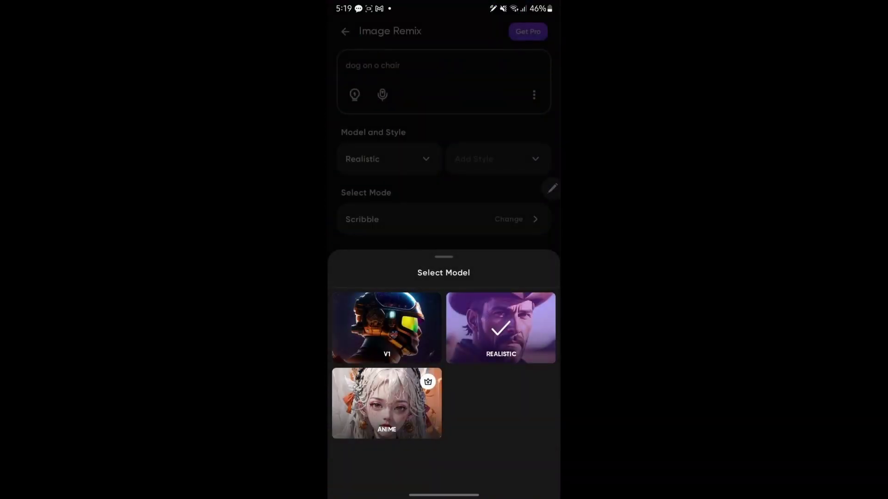
pyautogui.press('Escape')
# Apply the Painting style to the dog-on-a-chair remix
pyautogui.click(525, 159)
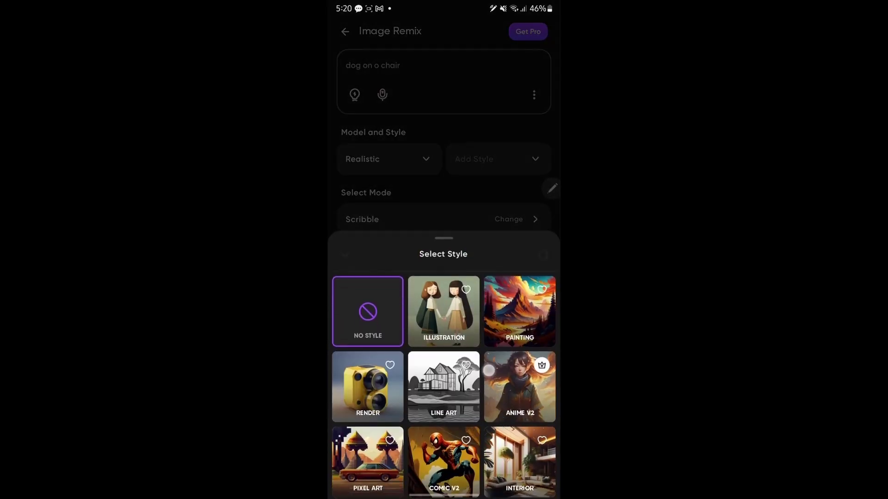
pyautogui.moveTo(490, 312); pyautogui.dragTo(490, 83)
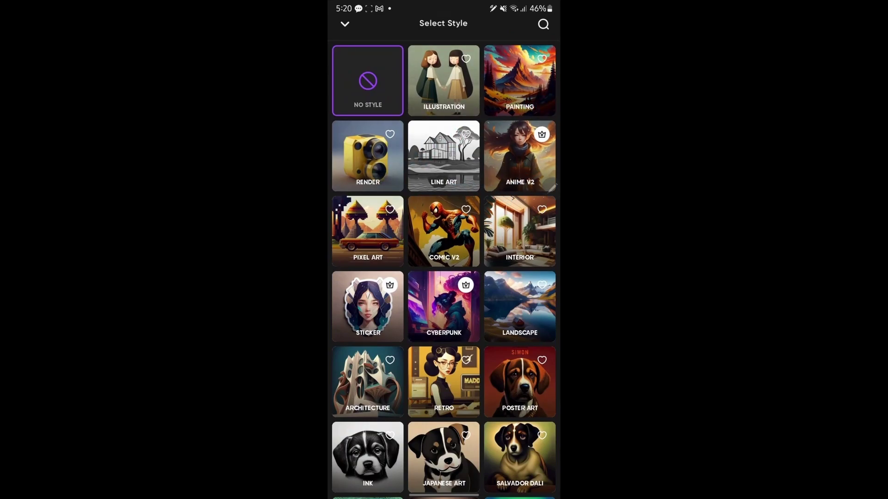
pyautogui.click(519, 80)
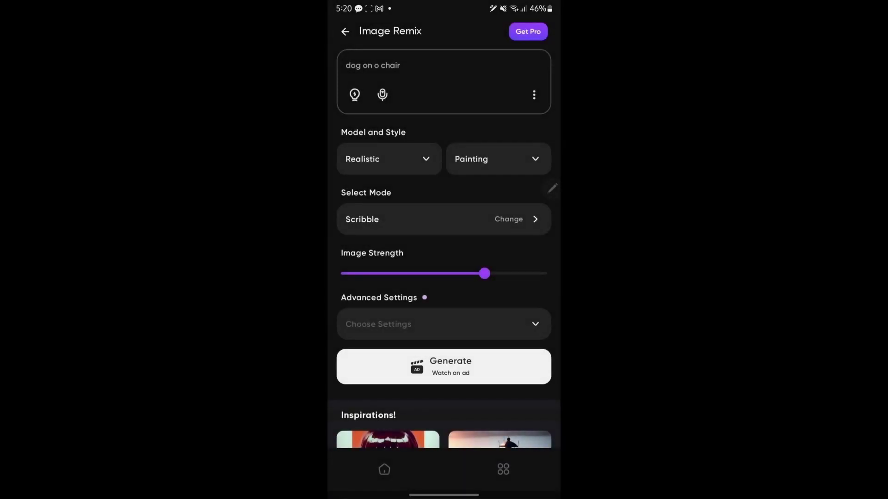
pyautogui.scroll(-1, 500, 174)
pyautogui.scroll(-1, 510, 158)
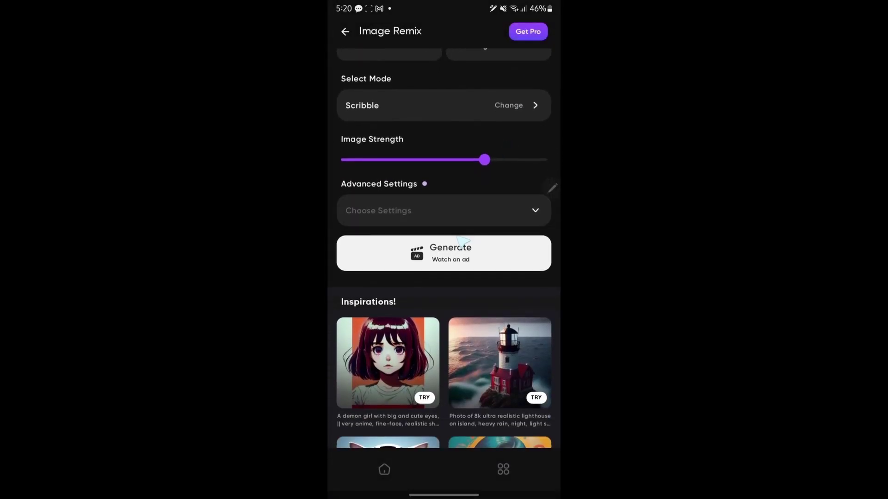
# Lower Image Strength slightly and raise CFG Scale toward Match Prompt in Advanced Settings
pyautogui.moveTo(408, 179)
pyautogui.mouseDown()
pyautogui.moveTo(447, 218)
pyautogui.moveTo(480, 211)
pyautogui.mouseUp()
pyautogui.click(410, 226)
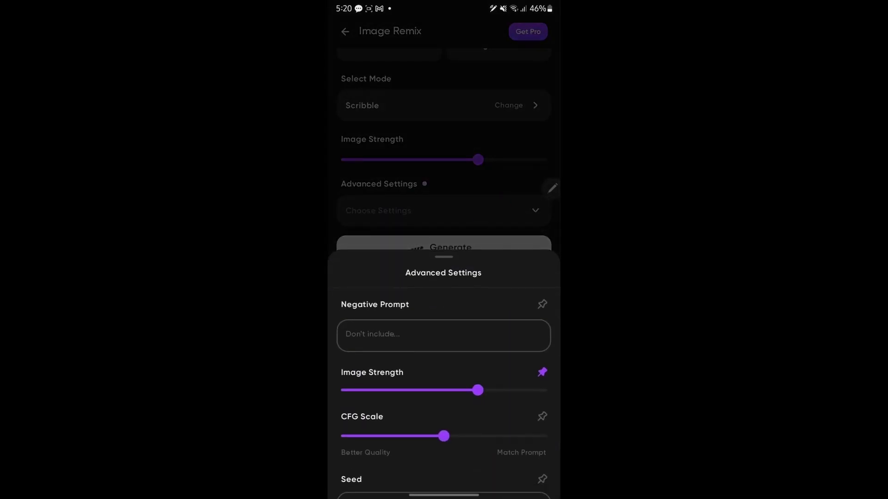
pyautogui.moveTo(422, 394); pyautogui.dragTo(424, 314)
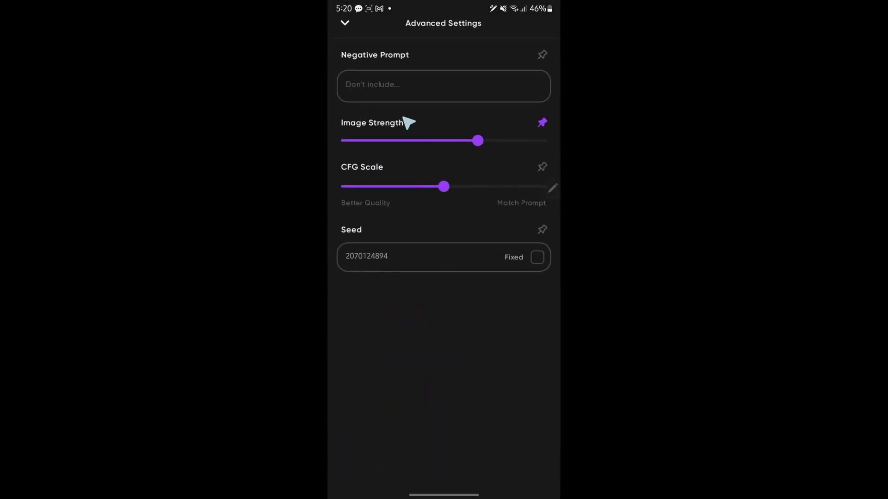
pyautogui.moveTo(446, 191)
pyautogui.mouseDown()
pyautogui.moveTo(521, 209)
pyautogui.moveTo(382, 218)
pyautogui.moveTo(422, 214)
pyautogui.moveTo(379, 230)
pyautogui.moveTo(405, 232)
pyautogui.moveTo(487, 209)
pyautogui.mouseUp()
pyautogui.click(346, 23)
pyautogui.moveTo(468, 260); pyautogui.dragTo(468, 416)
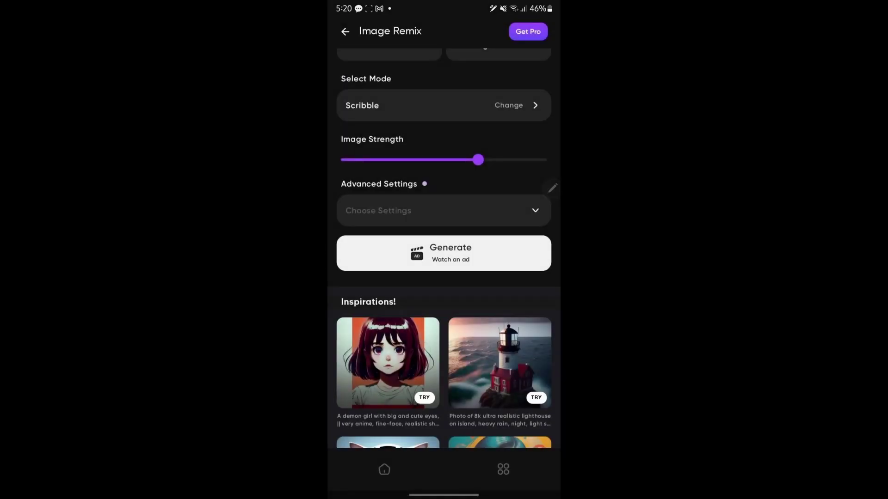
pyautogui.scroll(-2, 445, 277)
pyautogui.scroll(5, 444, 277)
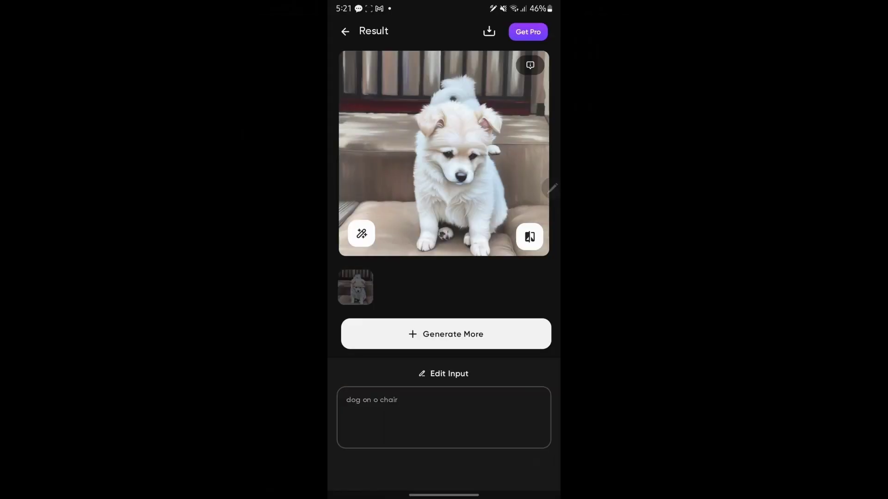
# Get through the reward ad until the painted puppy-on-a-chair result appears
pyautogui.moveTo(487, 32); pyautogui.dragTo(445, 461)
pyautogui.click(361, 234)
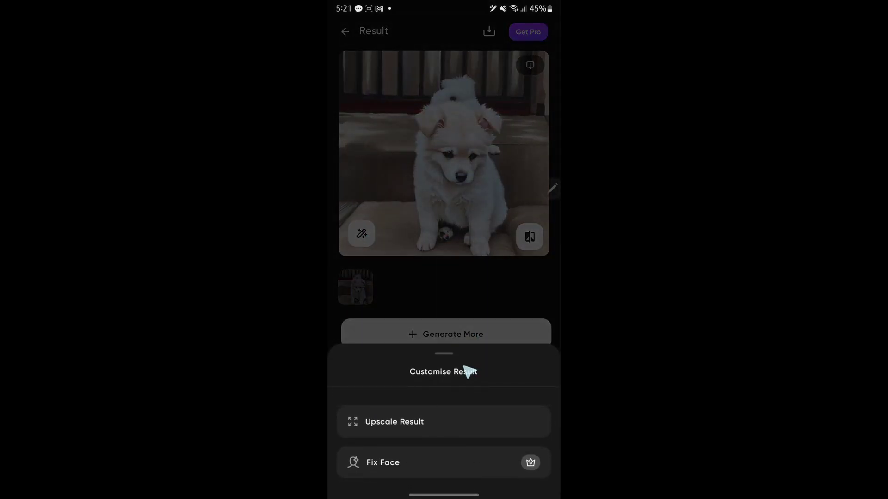
pyautogui.click(452, 427)
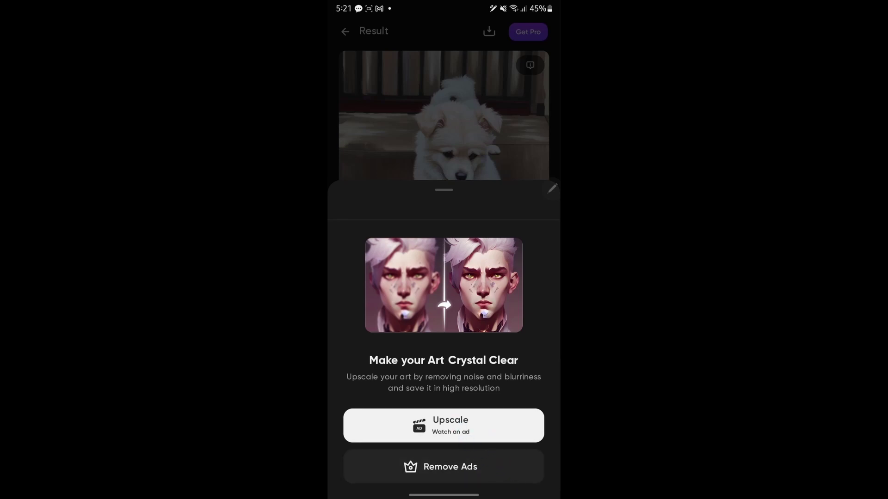
pyautogui.moveTo(486, 205); pyautogui.dragTo(479, 291)
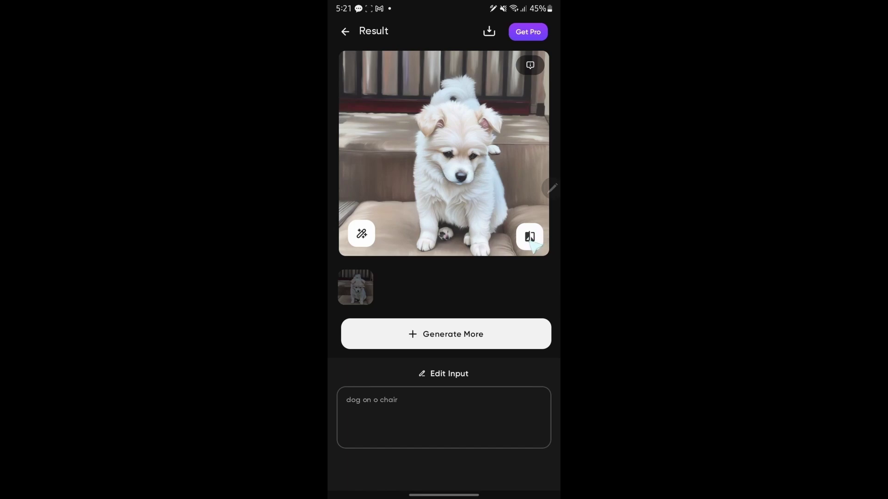
# Compare the original dog photo with the painted result by toggling between them
pyautogui.click(530, 237)
pyautogui.click(530, 237)
pyautogui.click(533, 237)
pyautogui.click(532, 238)
pyautogui.click(530, 236)
pyautogui.click(530, 236)
# Return to the painted puppy and save it to the device with watermark
pyautogui.click(530, 237)
pyautogui.click(463, 392)
pyautogui.click(489, 31)
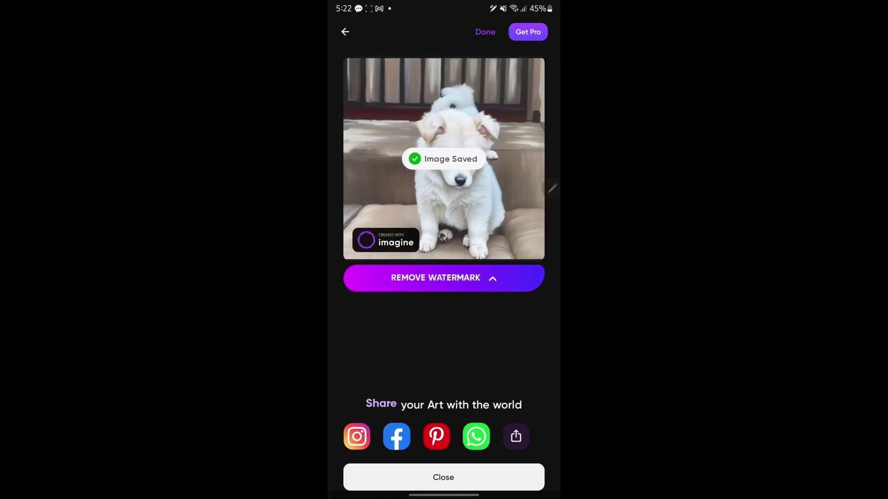